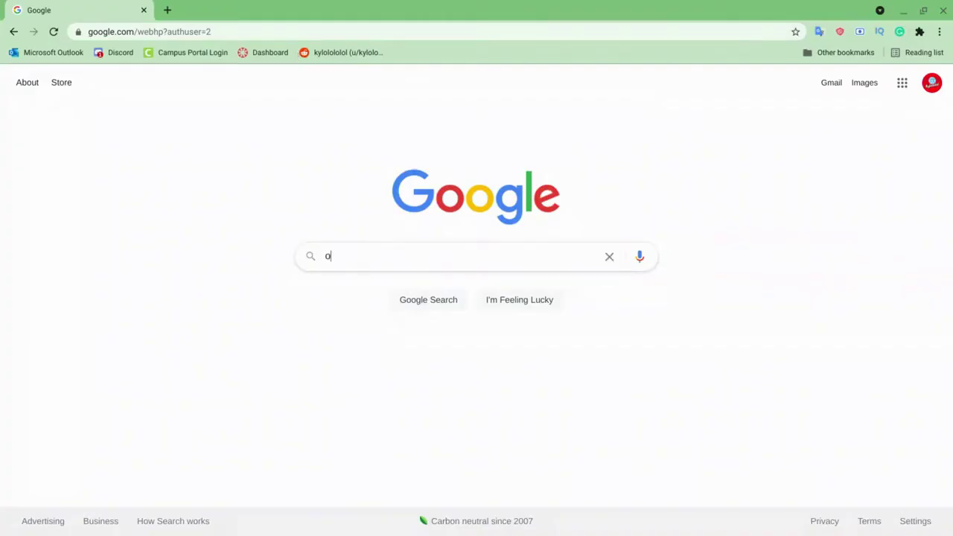
# - Search Google for optifine 1.8.9 chromebook and open the Linux Made Simple article on installing Minecraft Optifine
pyautogui.write('ptifine ')
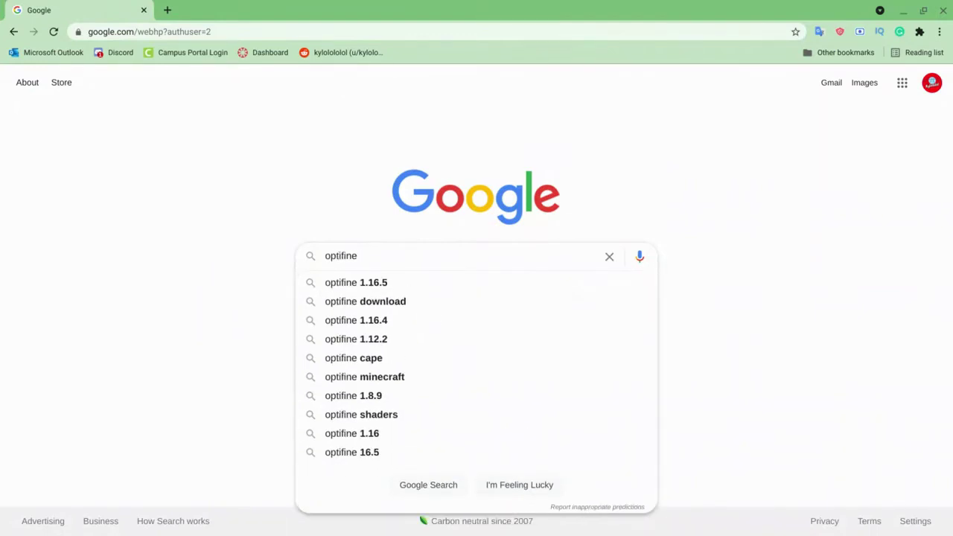
pyautogui.write('1.8.9 chro')
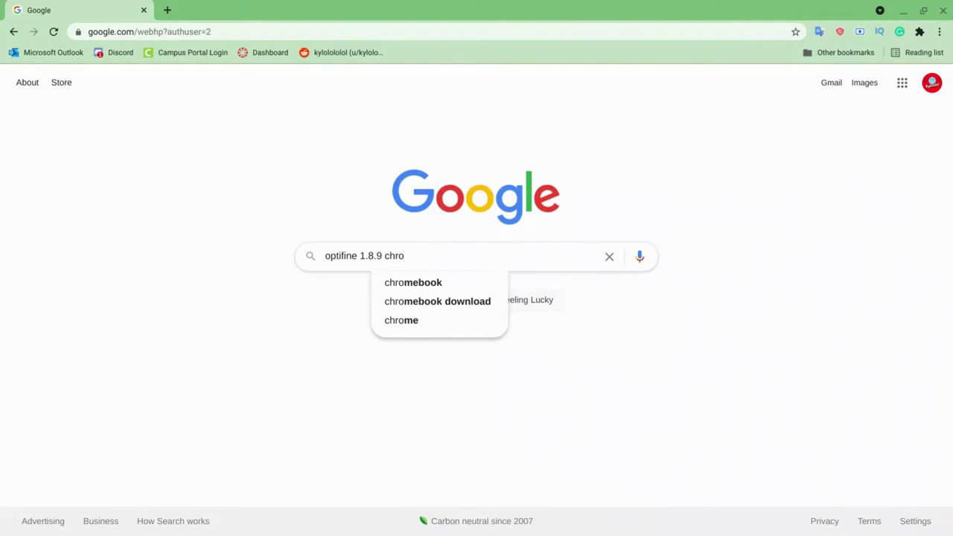
pyautogui.press('Down')
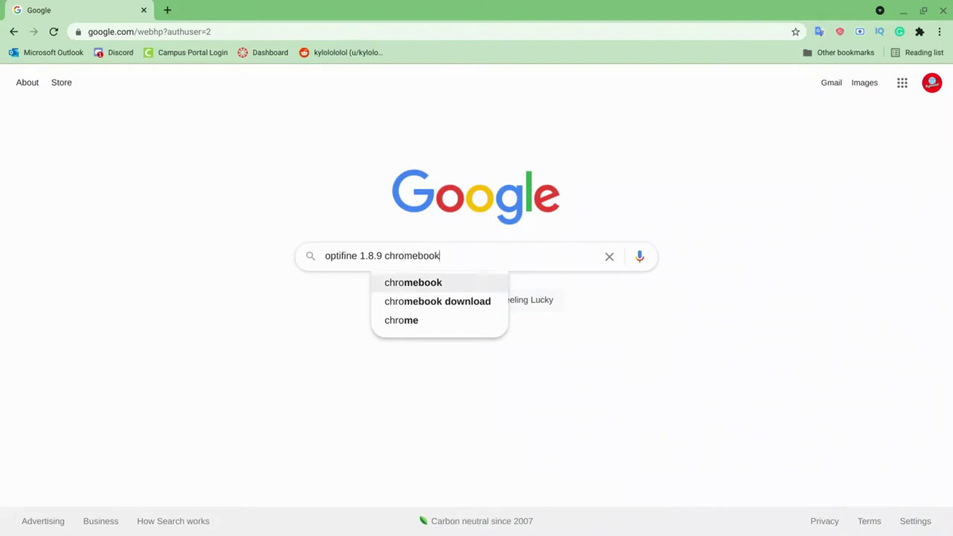
pyautogui.press('Down')
pyautogui.press('Return')
pyautogui.scroll(-5, 298, 250)
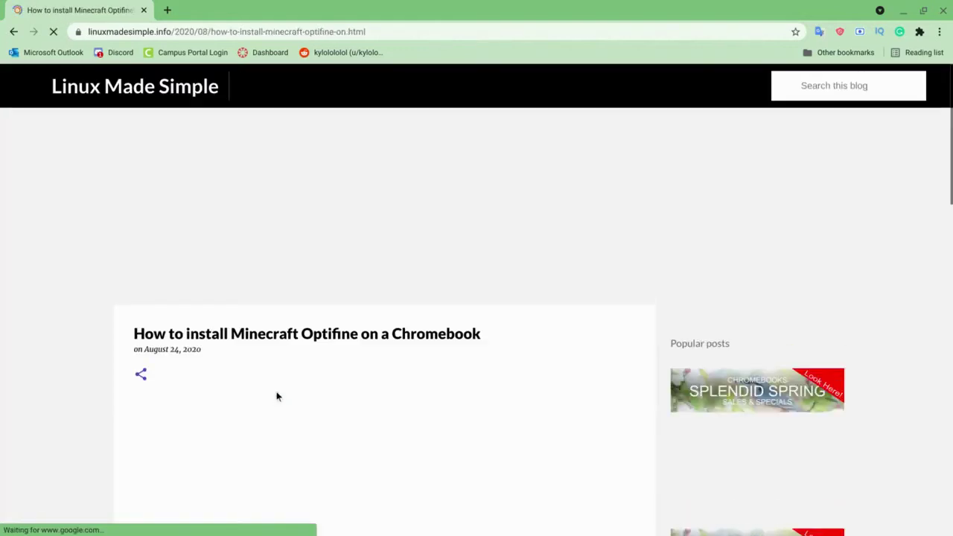
# - Open the OptiFine downloads page from the article's Download Minecraft Optifine link, getting past the full-page ad
pyautogui.scroll(-4, 330, 313)
pyautogui.scroll(-5, 332, 318)
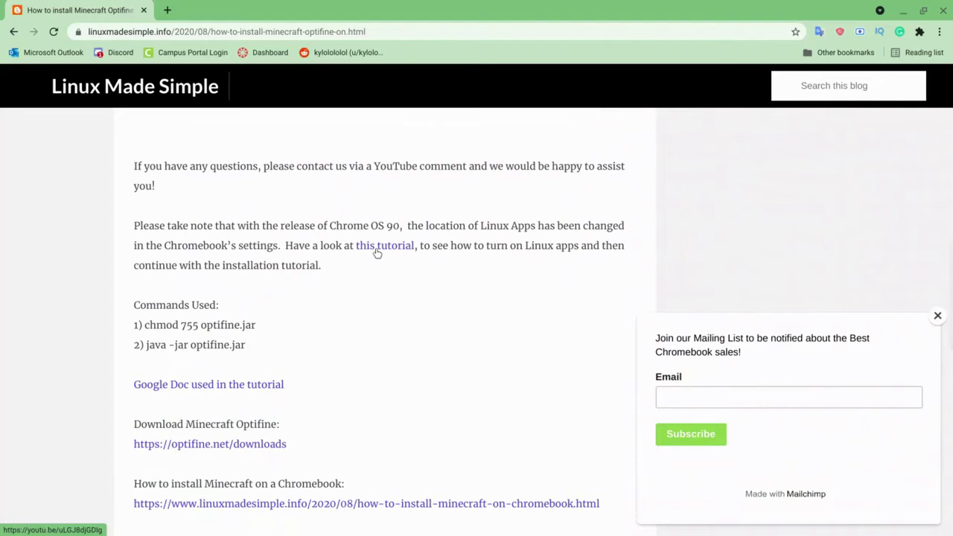
pyautogui.click(199, 446)
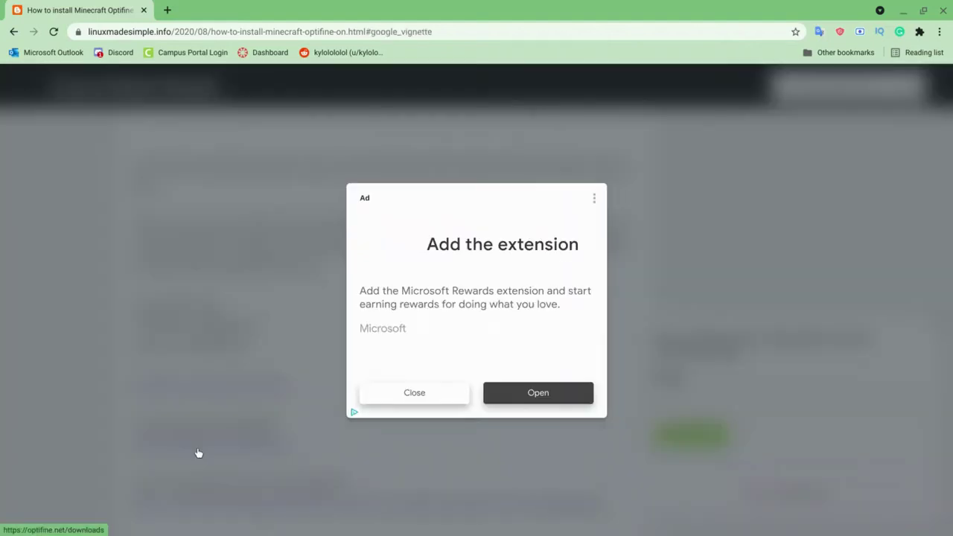
pyautogui.click(193, 347)
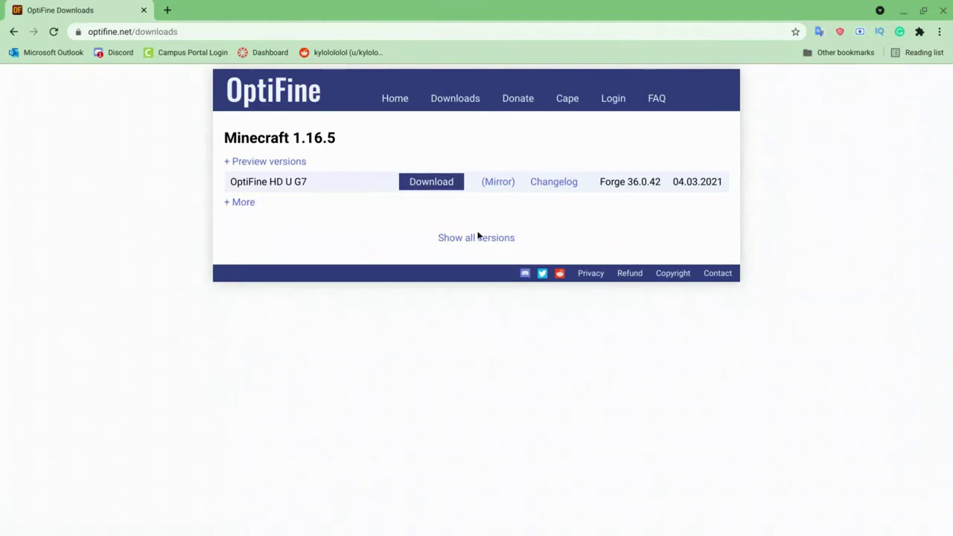
# - Show all OptiFine versions and start downloading OptiFine 1.8.9 HD U M5, skipping the advertisement page
pyautogui.click(477, 239)
pyautogui.scroll(-3, 512, 293)
pyautogui.scroll(-13, 512, 294)
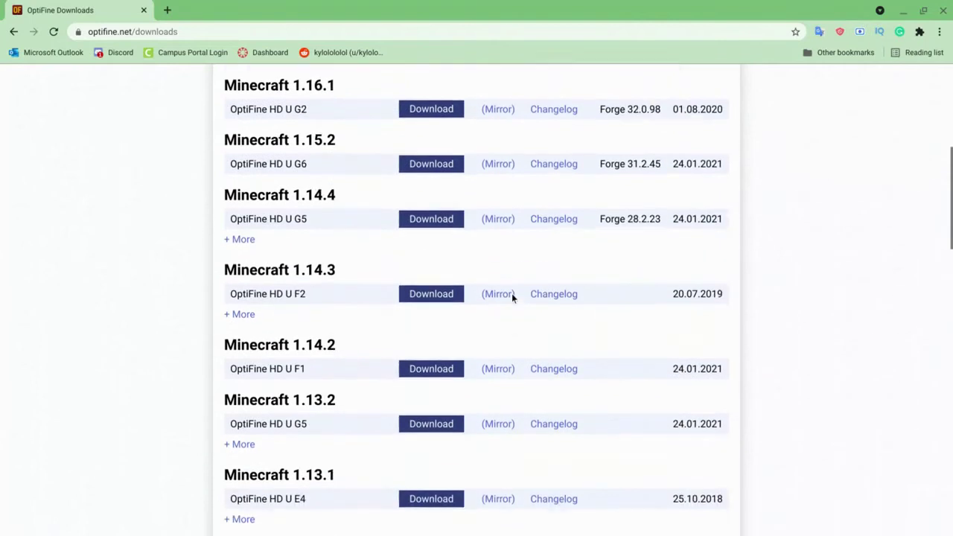
pyautogui.scroll(-1, 476, 313)
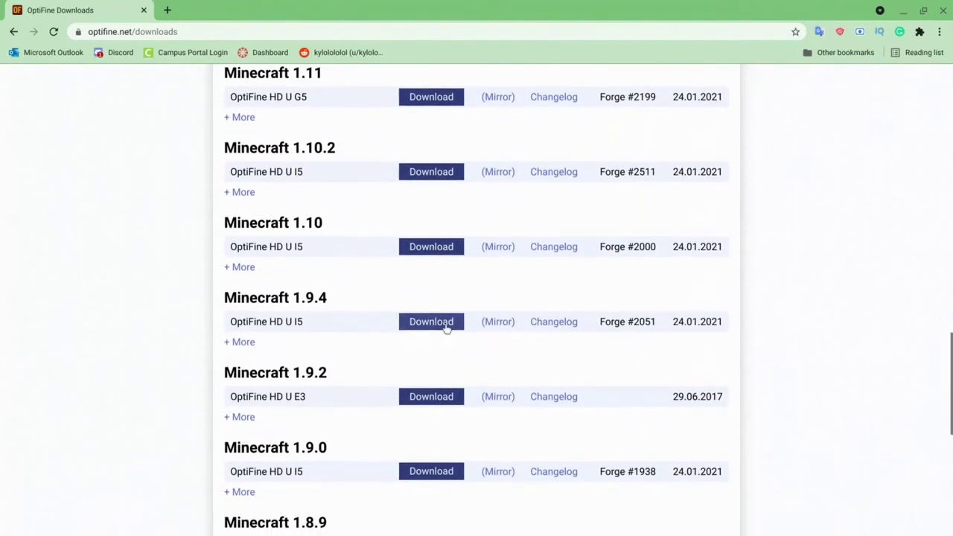
pyautogui.scroll(-2, 420, 365)
pyautogui.click(429, 419)
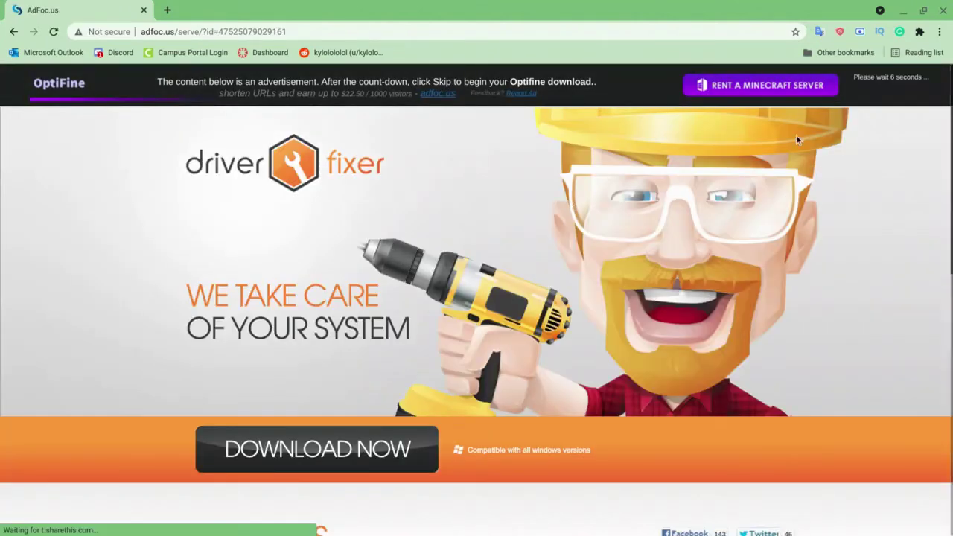
pyautogui.click(901, 79)
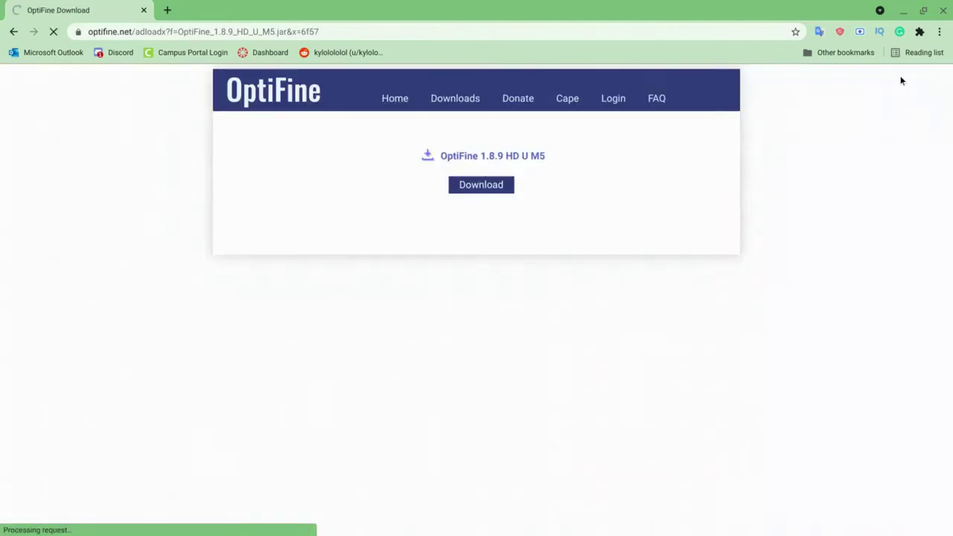
pyautogui.click(490, 186)
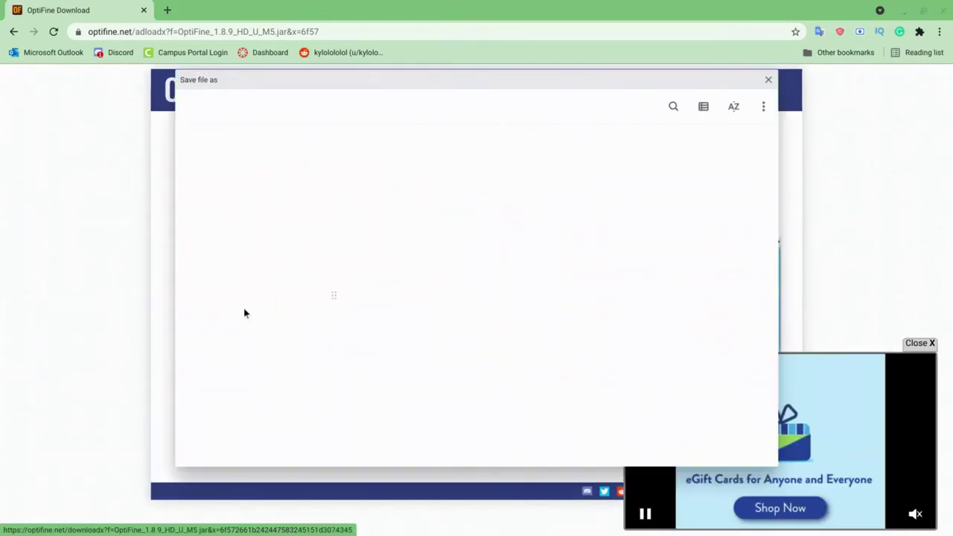
# - Save the downloaded file as optifine.jar in the YouTube folder
pyautogui.click(244, 233)
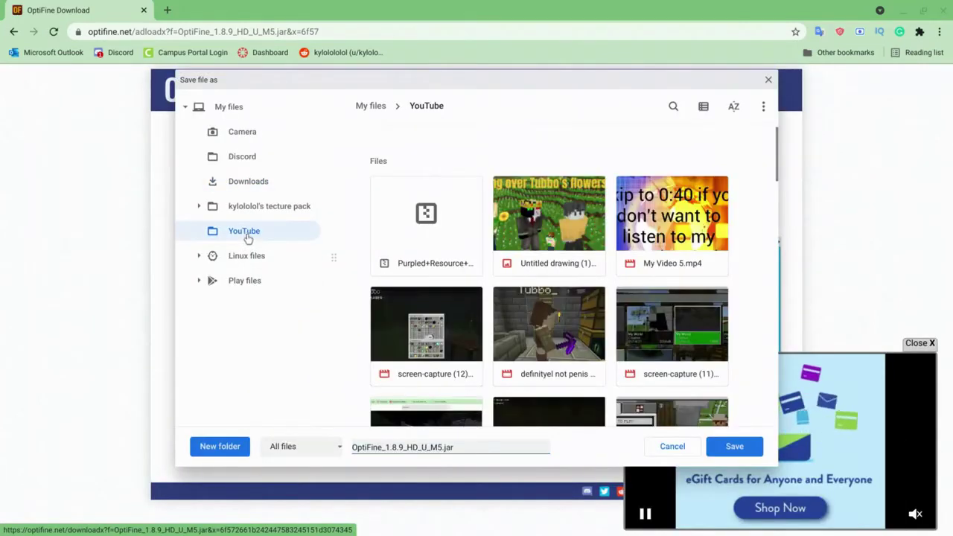
pyautogui.click(445, 447)
pyautogui.moveTo(445, 447); pyautogui.dragTo(402, 445)
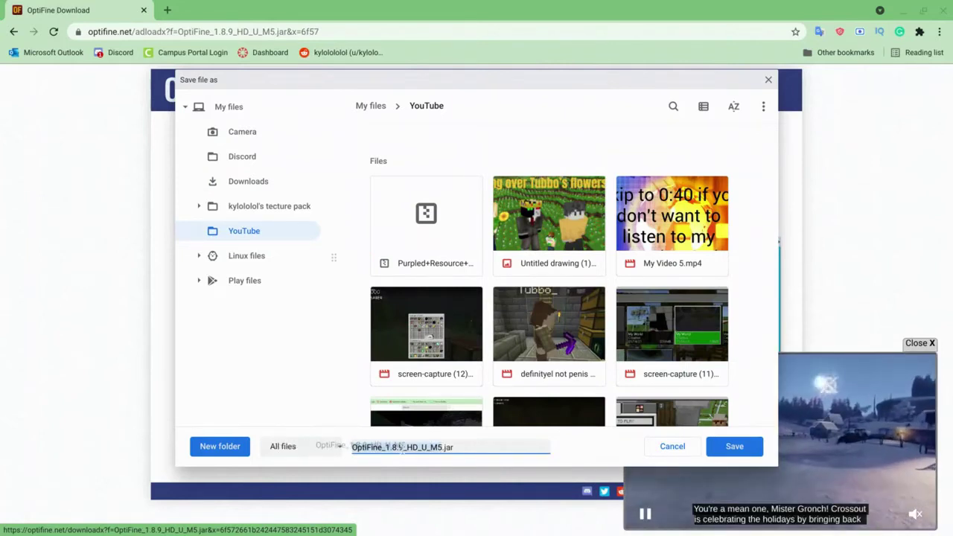
pyautogui.press('BackSpace')
pyautogui.write('optifine')
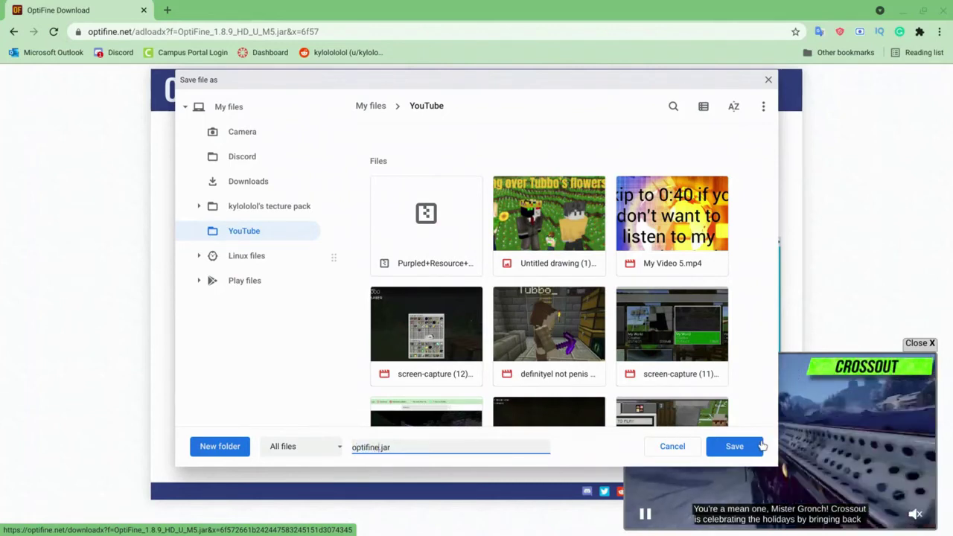
pyautogui.click(739, 444)
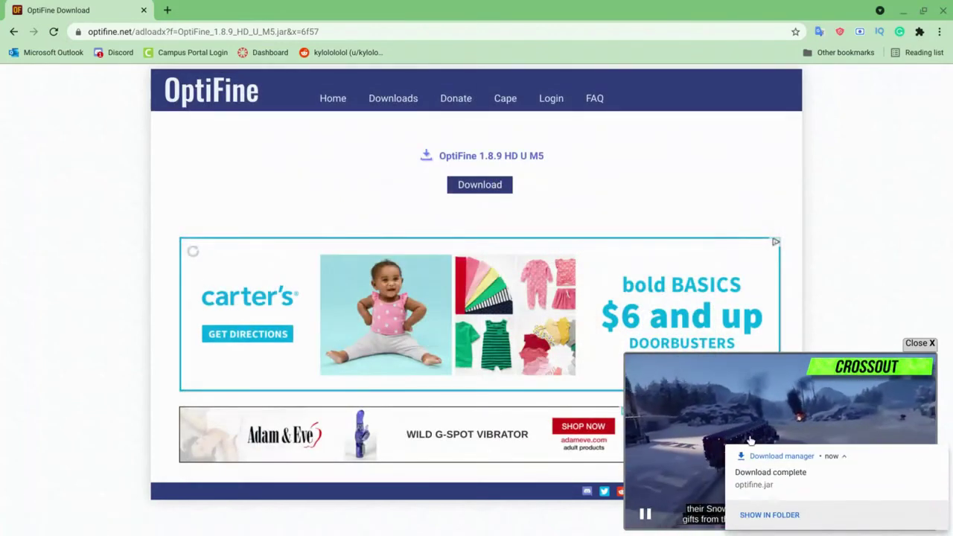
# - Return to the Commands Used section of the Linux Made Simple article and open the Linux Terminal
pyautogui.hotkey('alt', 'Left')
pyautogui.hotkey('alt', 'Left')
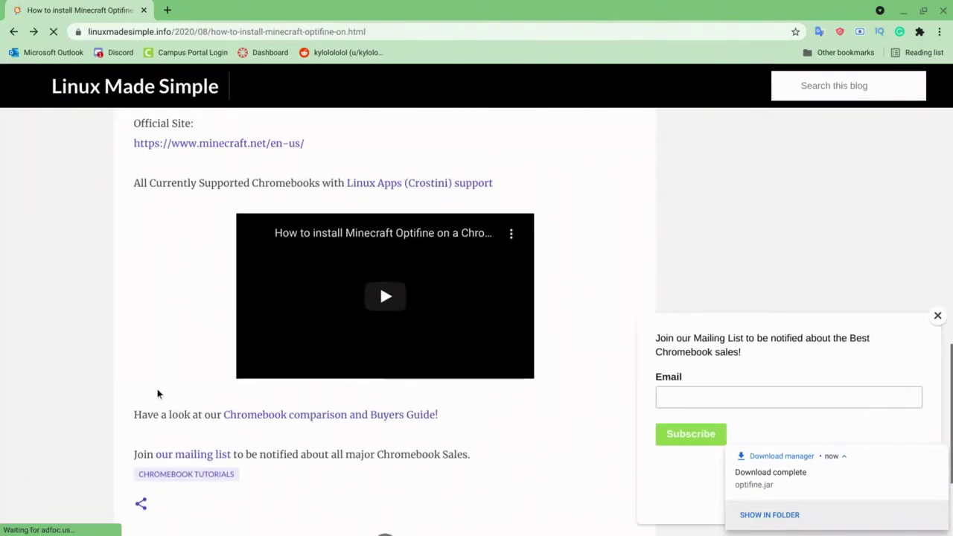
pyautogui.scroll(5, 158, 394)
pyautogui.scroll(2, 158, 394)
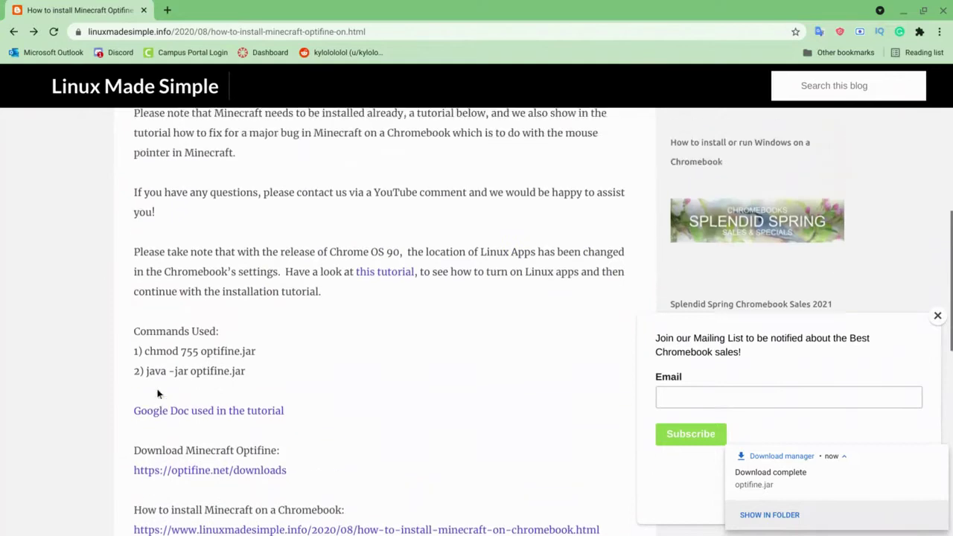
pyautogui.scroll(6, 208, 239)
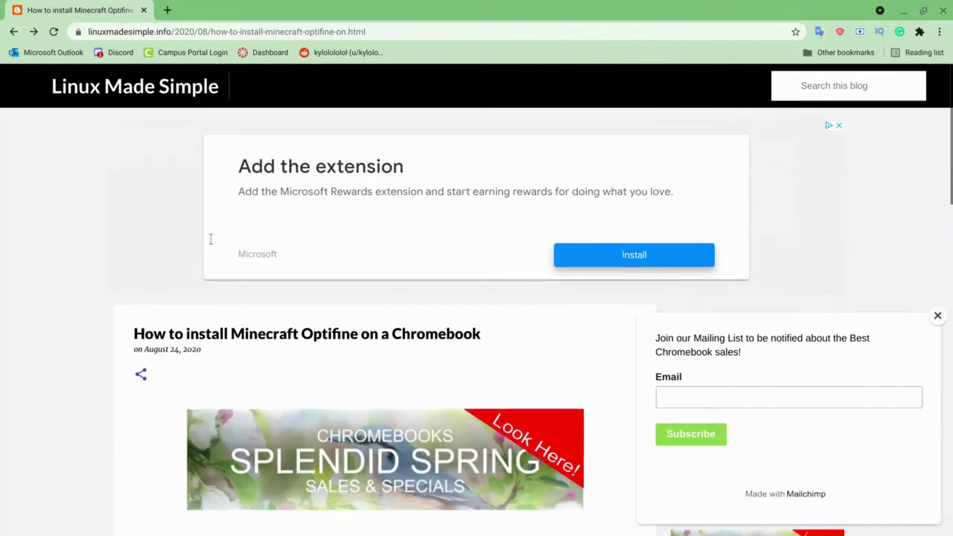
pyautogui.scroll(-6, 211, 245)
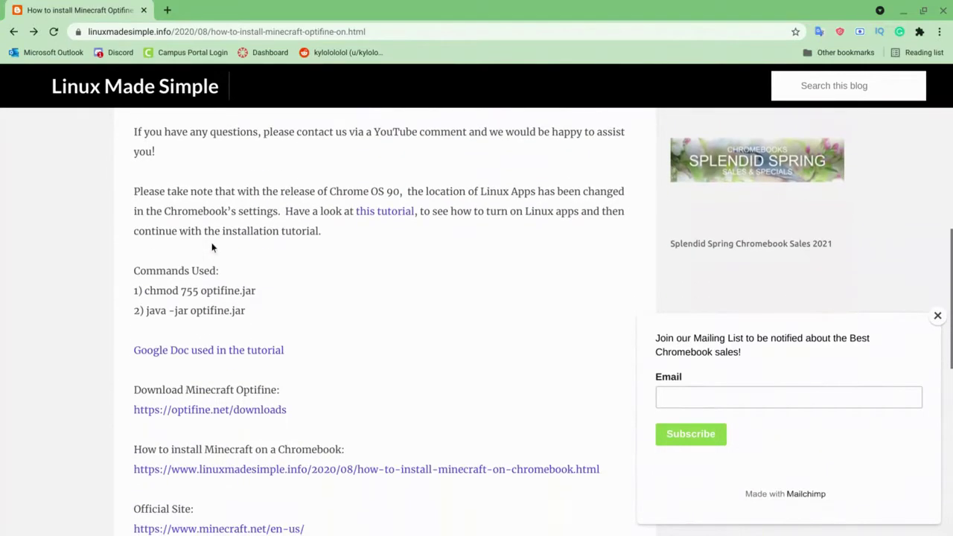
pyautogui.press('super')
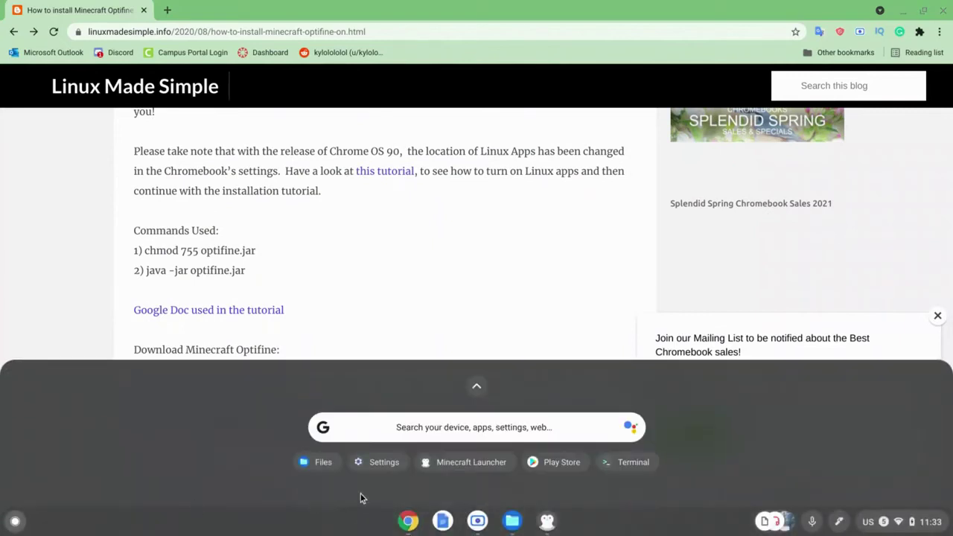
pyautogui.click(612, 467)
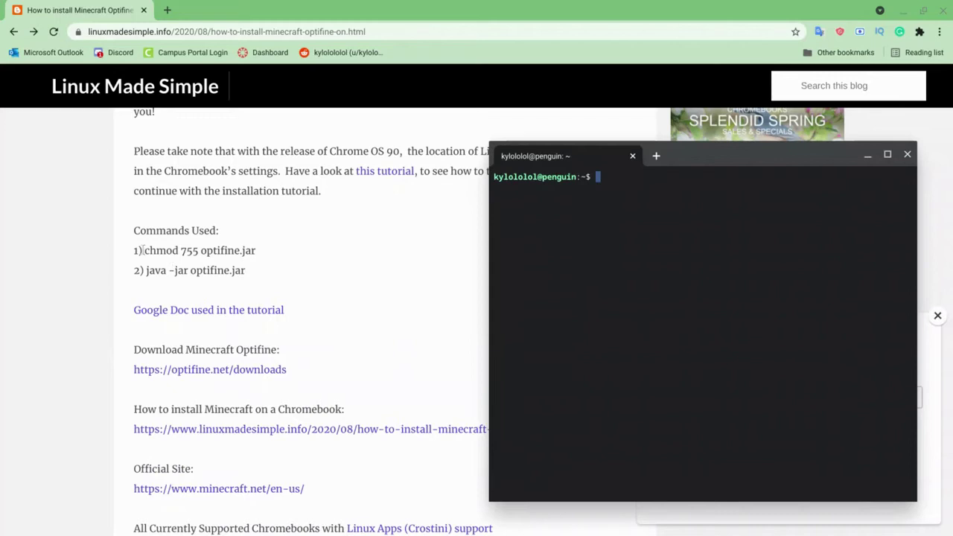
# - Try to run the article's first command, chmod 755 optifine.jar, in the Terminal
pyautogui.moveTo(143, 251); pyautogui.dragTo(250, 253)
pyautogui.hotkey('alt', 'Tab')
pyautogui.hotkey('alt', 'Tab')
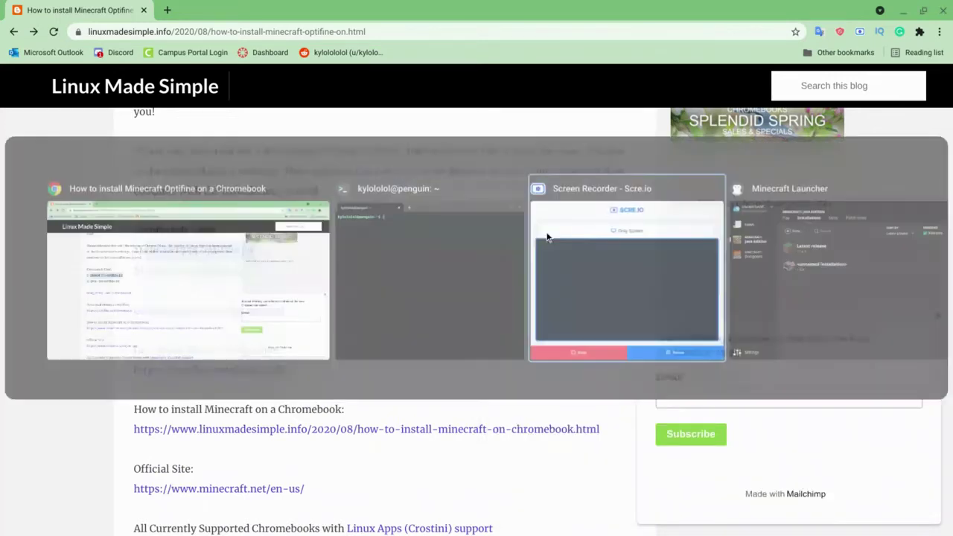
pyautogui.hotkey('alt', 'Tab')
pyautogui.hotkey('alt', 'Tab')
pyautogui.hotkey('alt', 'Tab')
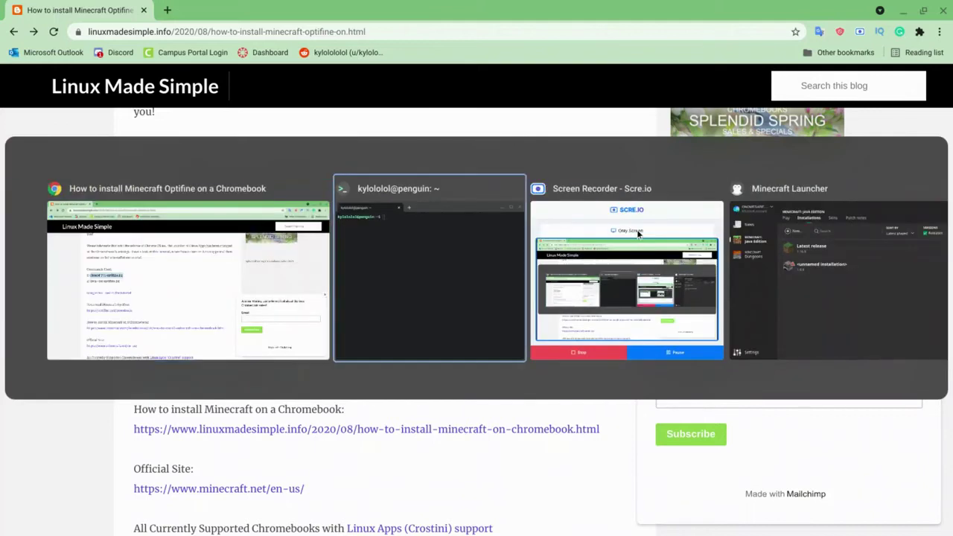
pyautogui.write('chmod 755 optifine.jar')
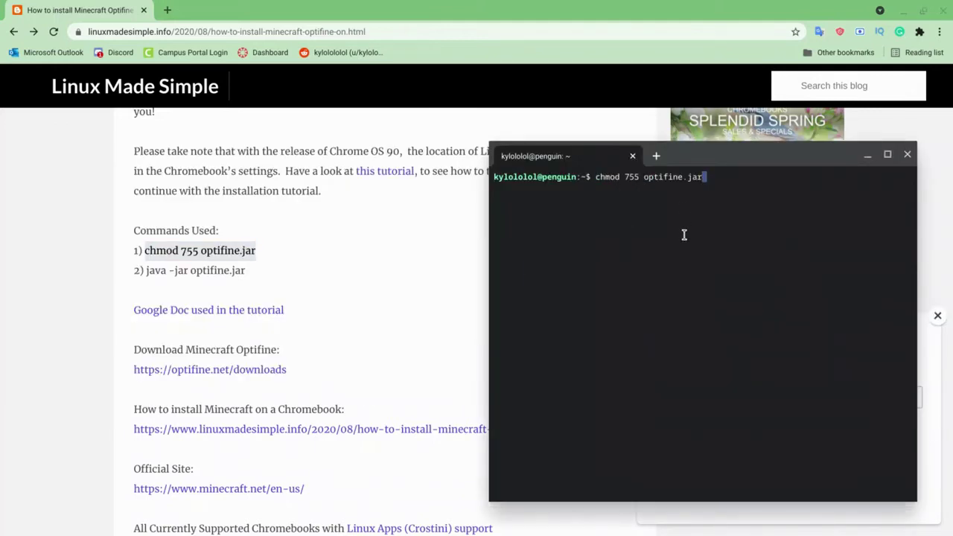
pyautogui.press('Return')
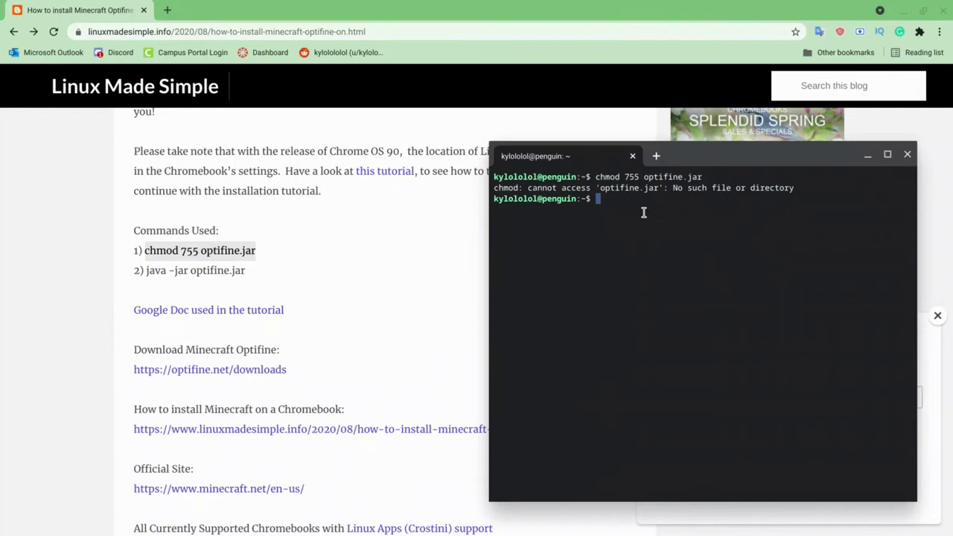
# - Switch to the Files app, copy optifine.jar from the YouTube folder into Linux files, and close the file window
pyautogui.hotkey('alt', 'Tab')
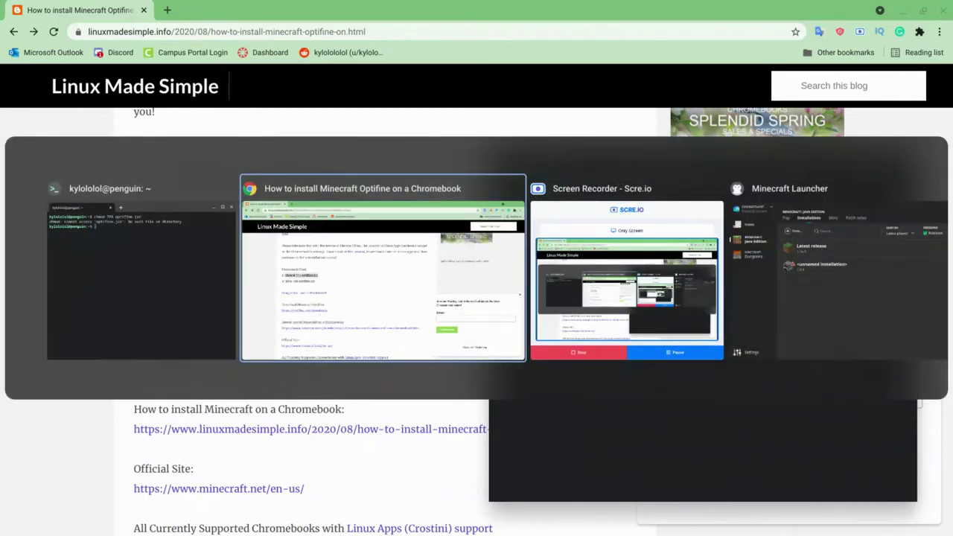
pyautogui.hotkey('alt', 'Tab')
pyautogui.hotkey('alt', 'Tab')
pyautogui.hotkey('alt', 'Tab')
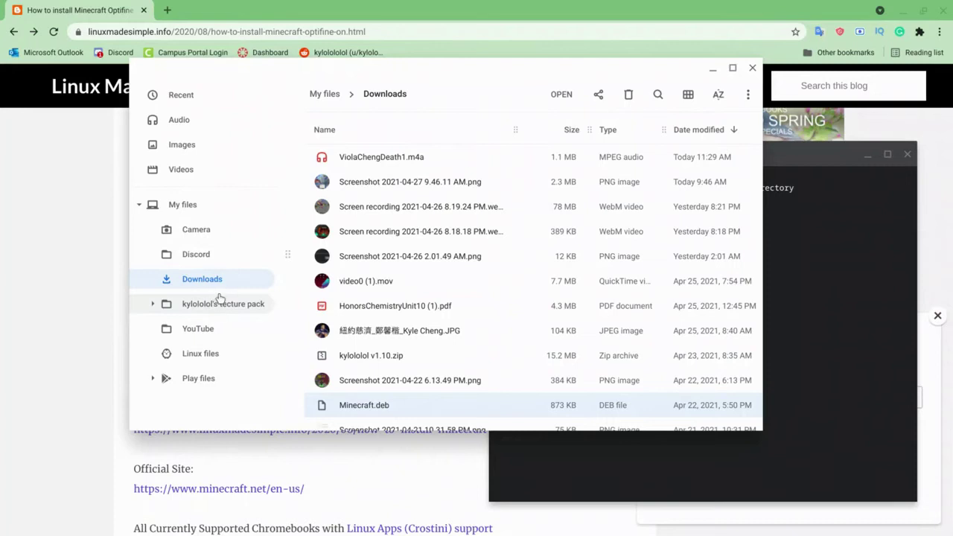
pyautogui.click(196, 328)
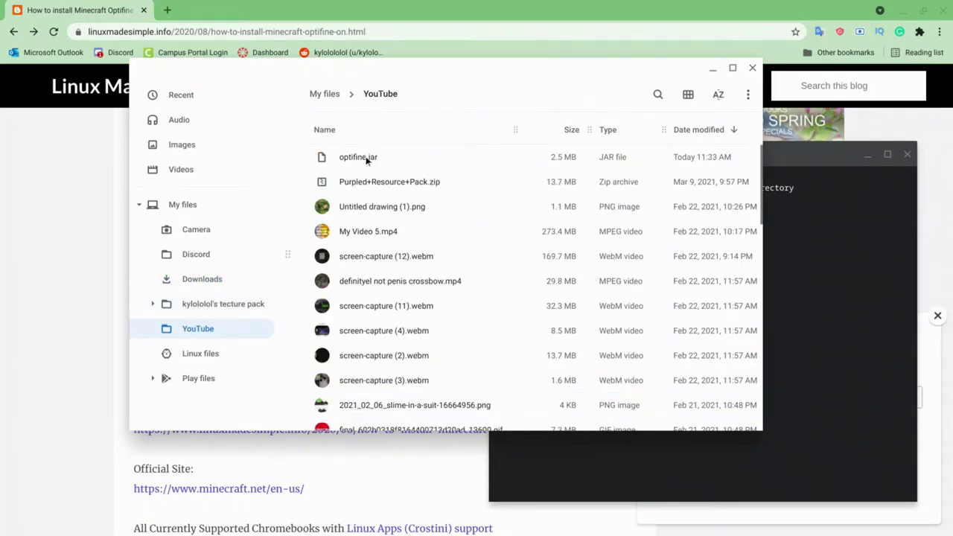
pyautogui.moveTo(366, 160); pyautogui.dragTo(249, 354)
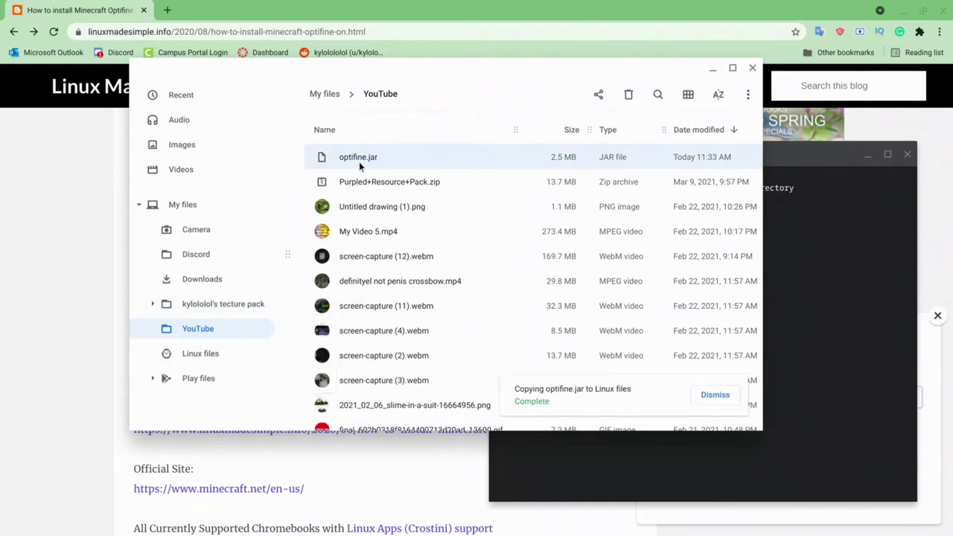
pyautogui.click(211, 355)
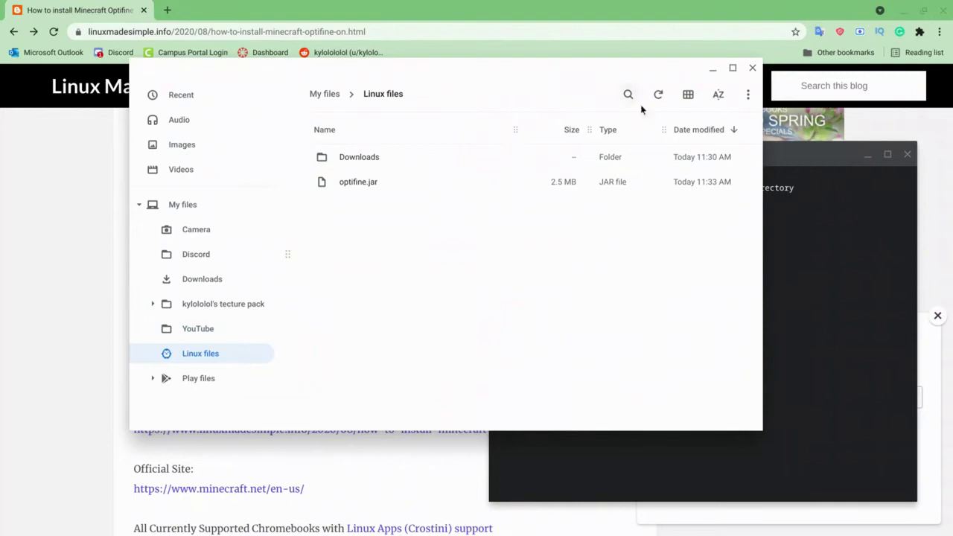
pyautogui.click(752, 68)
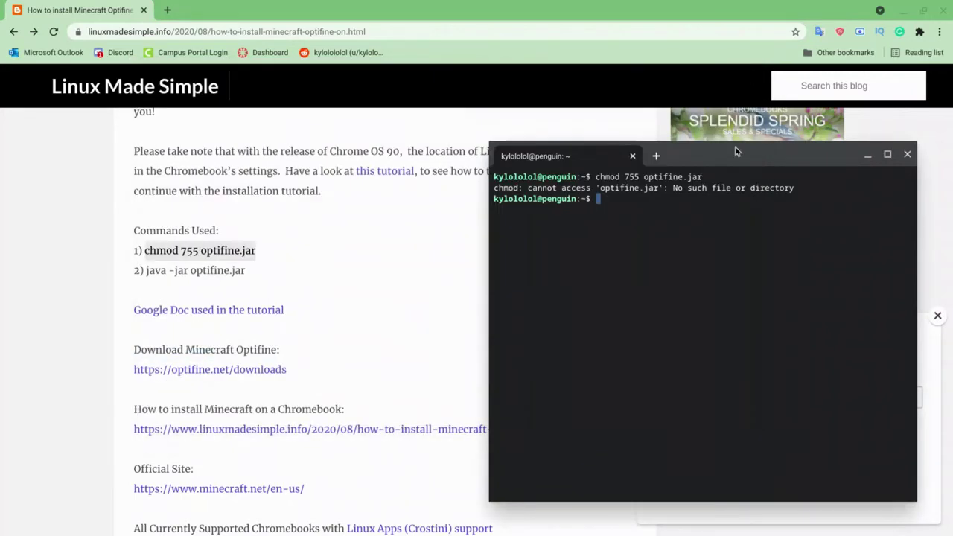
# - Run chmod 755 optifine.jar again in the Terminal
pyautogui.press('Up')
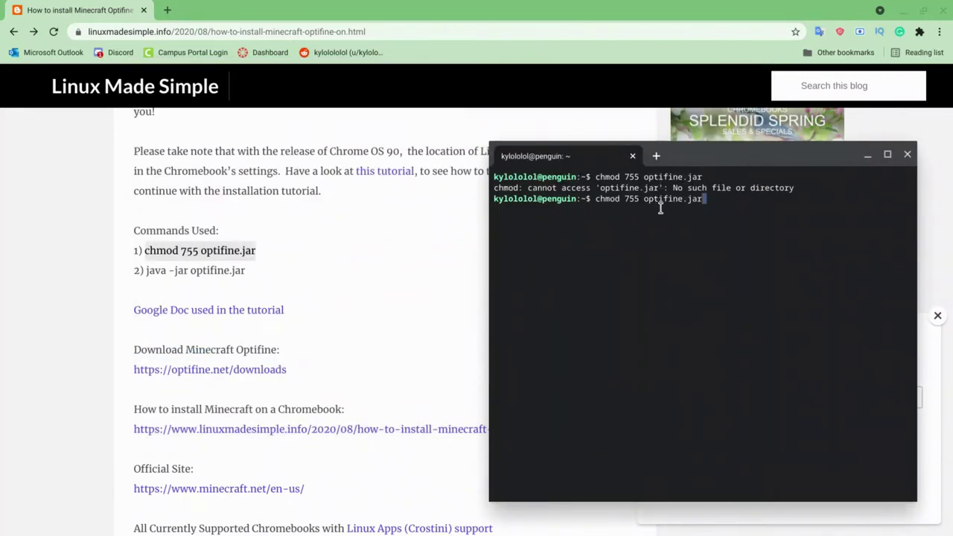
pyautogui.press('Return')
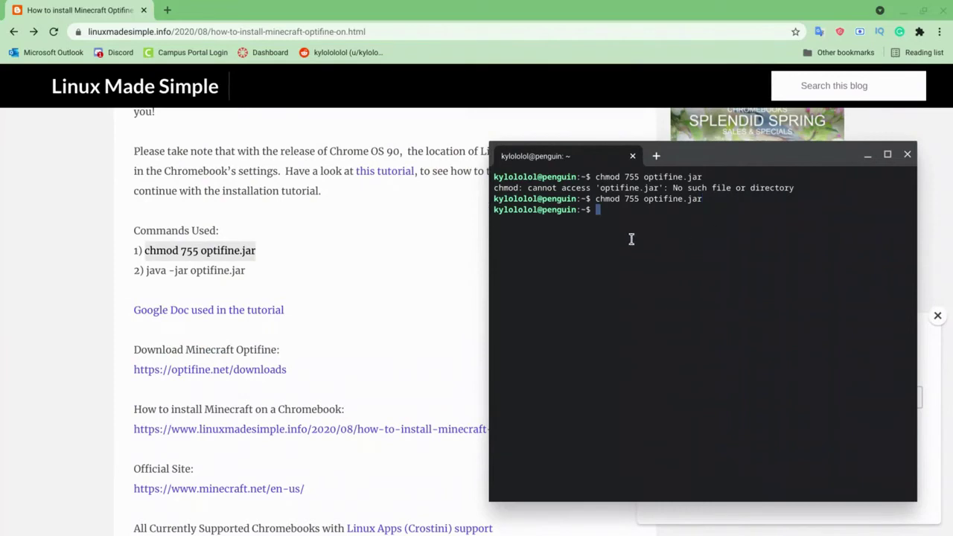
# - Copy the article's second command, java -jar optifine.jar, and run it in the Linux Terminal
pyautogui.moveTo(253, 269); pyautogui.dragTo(155, 261)
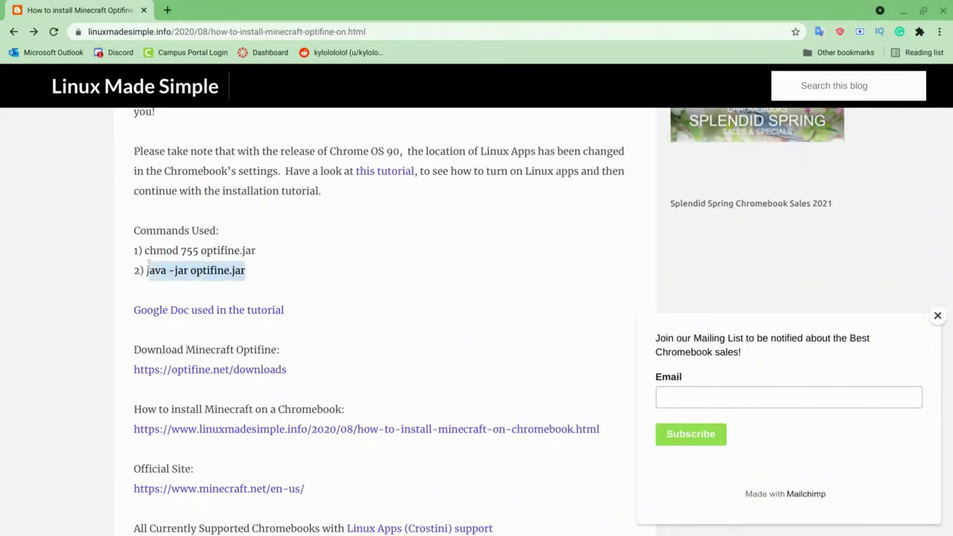
pyautogui.click(146, 267)
pyautogui.moveTo(146, 270); pyautogui.dragTo(244, 270)
pyautogui.hotkey('ctrl', 'c')
pyautogui.hotkey('alt', 'Tab')
pyautogui.hotkey('ctrl', 'shift', 'v')
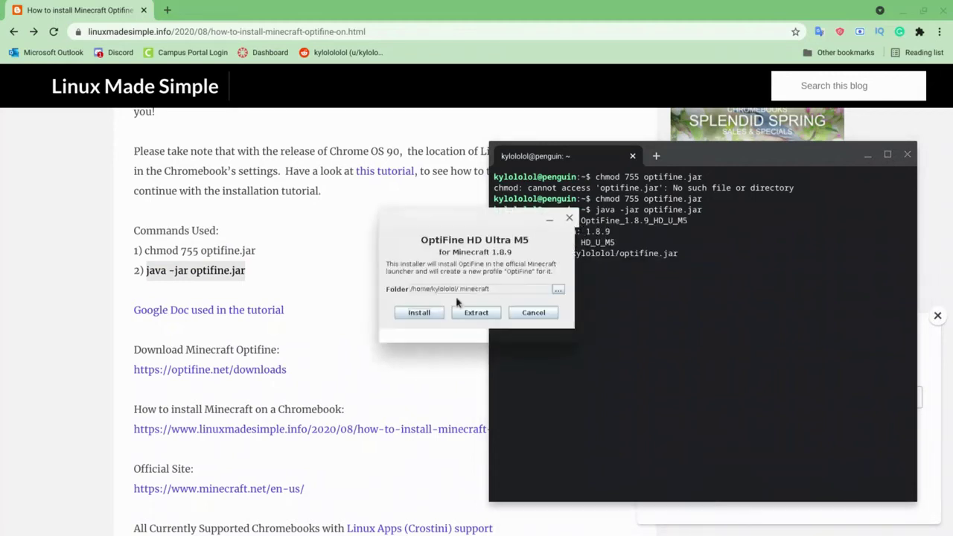
# - Install OptiFine HD Ultra M5 for Minecraft 1.8.9 into the default .minecraft folder and dismiss the completion dialog
pyautogui.click(429, 318)
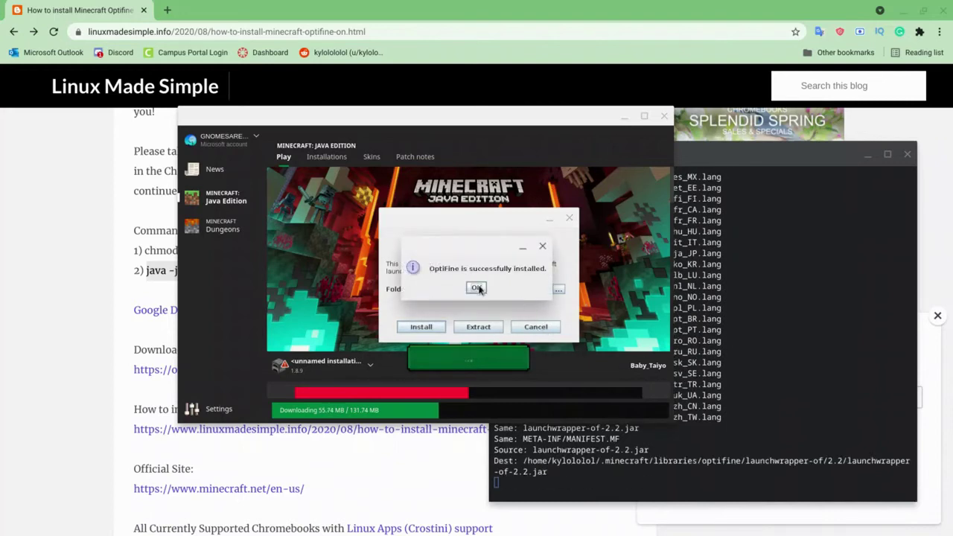
pyautogui.click(477, 288)
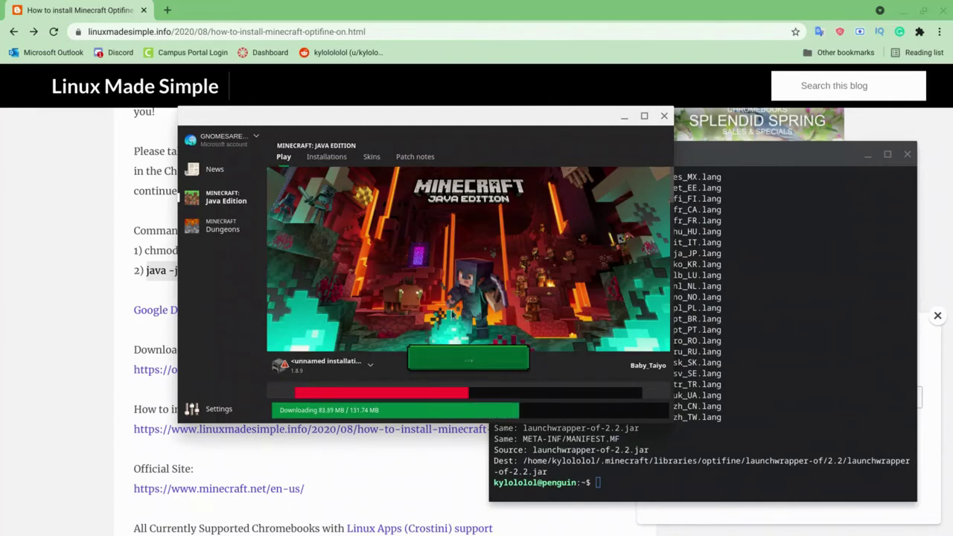
# - Look through the open Minecraft Launcher's list of playable versions for the OptiFine profile
pyautogui.click(370, 366)
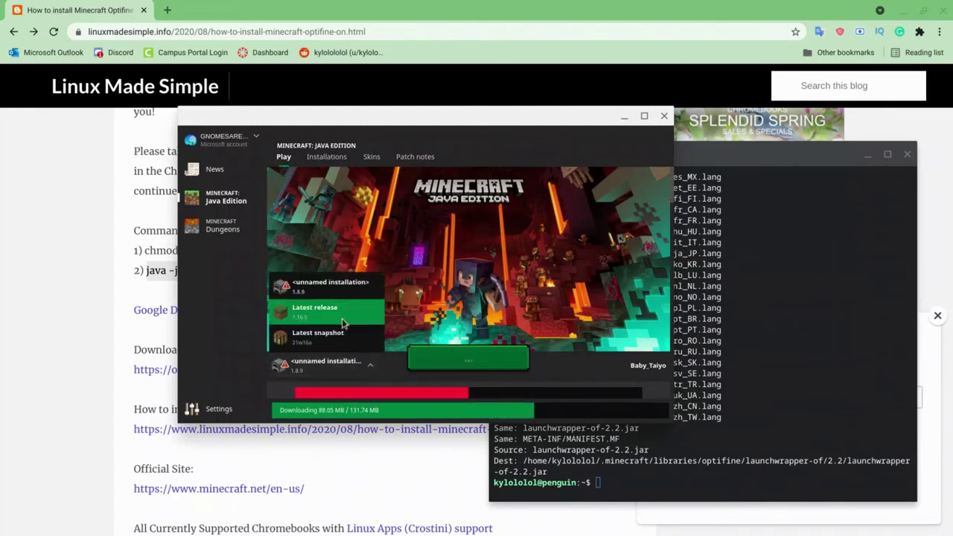
pyautogui.scroll(-3, 367, 358)
pyautogui.click(263, 392)
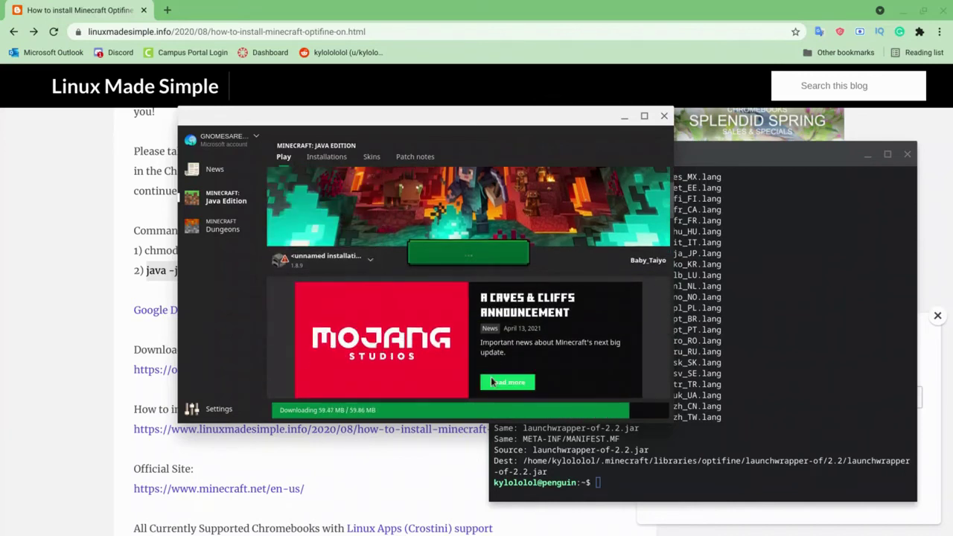
pyautogui.scroll(3, 493, 320)
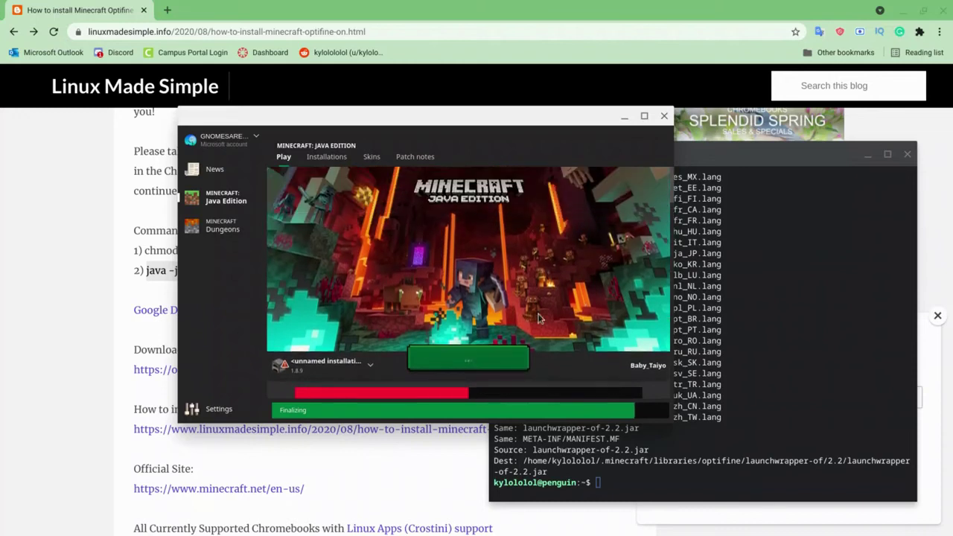
pyautogui.click(848, 298)
pyautogui.click(371, 228)
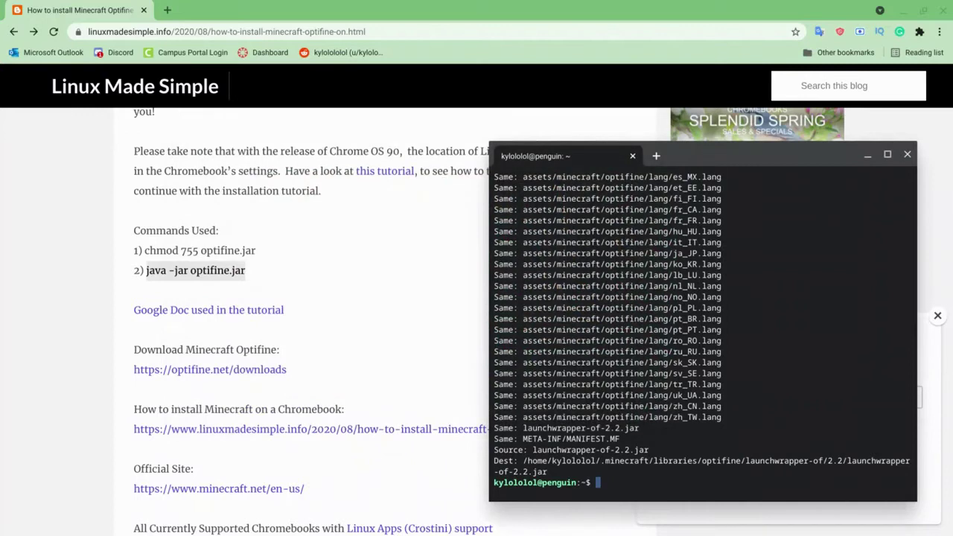
# - Reopen the Minecraft Launcher and start the game from the OptiFine 1.8.9 installation
pyautogui.moveTo(598, 533)
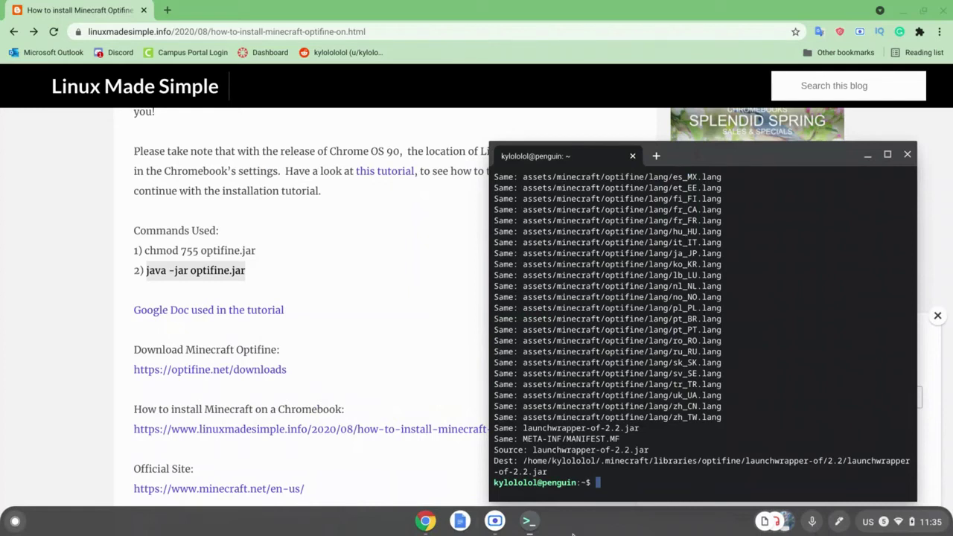
pyautogui.press('super')
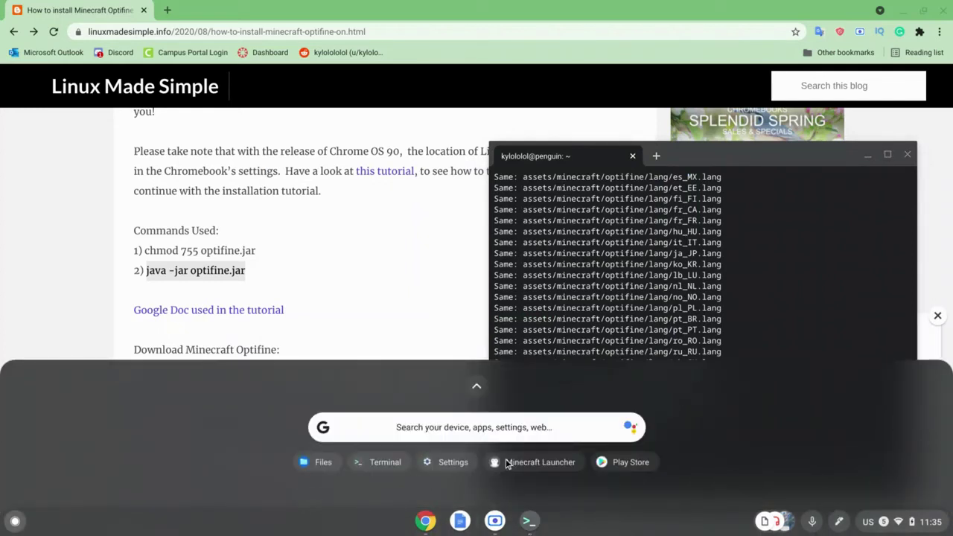
pyautogui.click(509, 463)
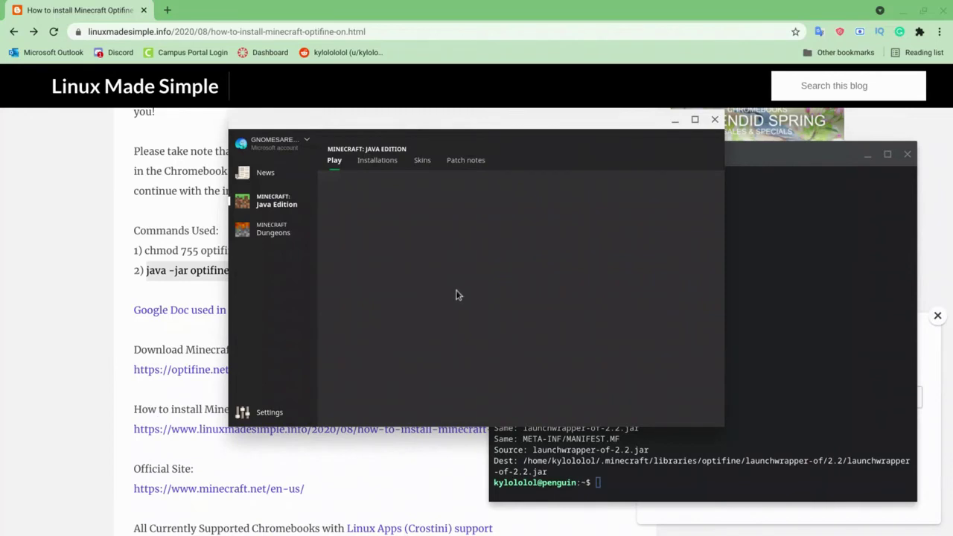
pyautogui.click(381, 163)
pyautogui.moveTo(560, 258)
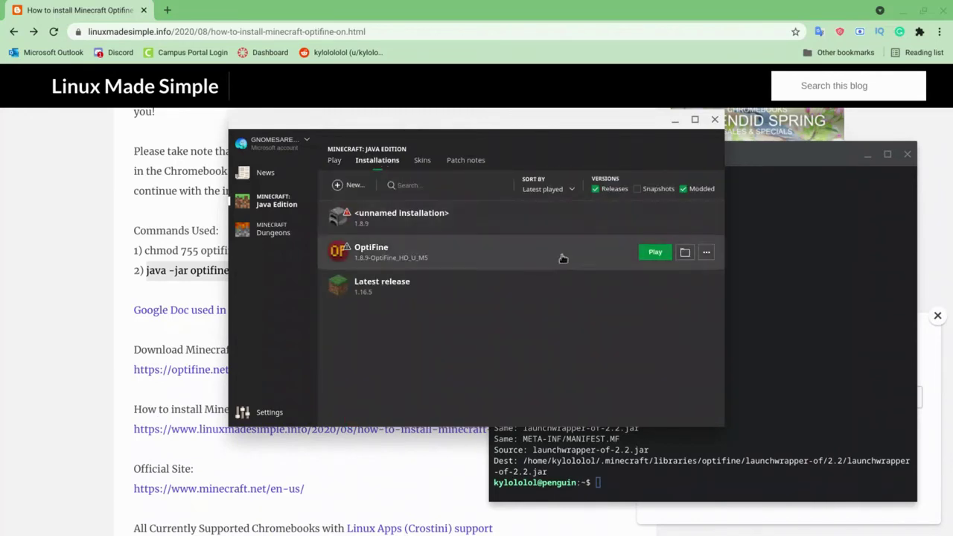
pyautogui.click(653, 254)
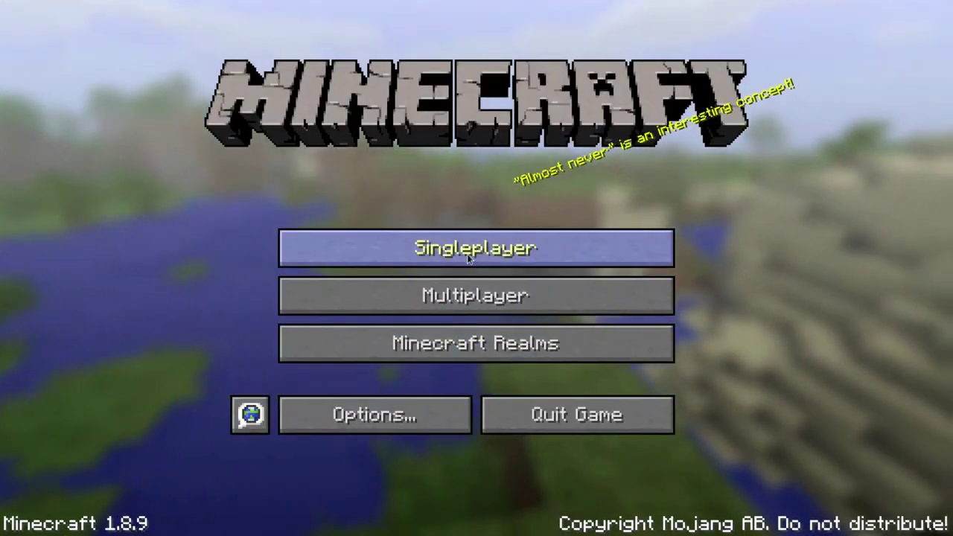
# - Add a multiplayer server with the address mc.hypixel.net, keeping the default server name, and join it
pyautogui.click(470, 298)
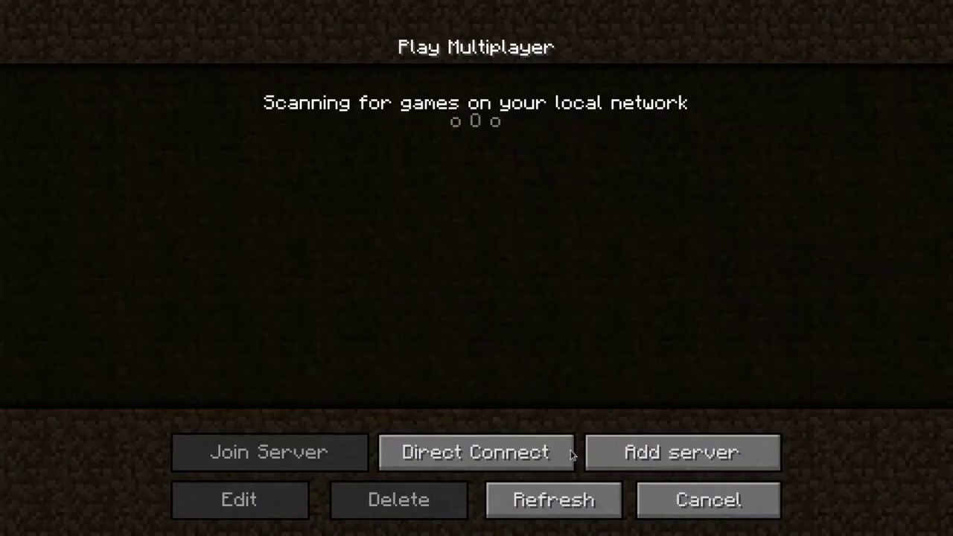
pyautogui.click(619, 454)
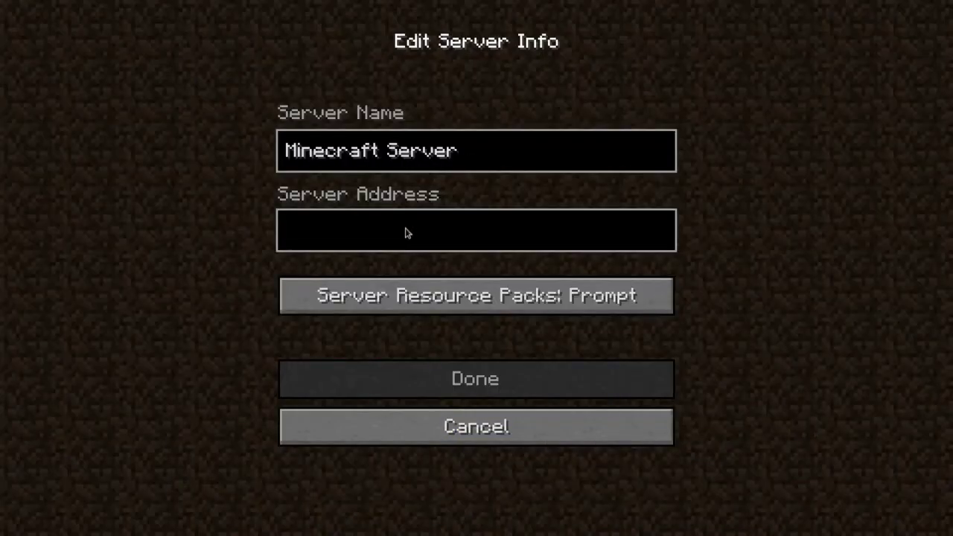
pyautogui.write('mc.h')
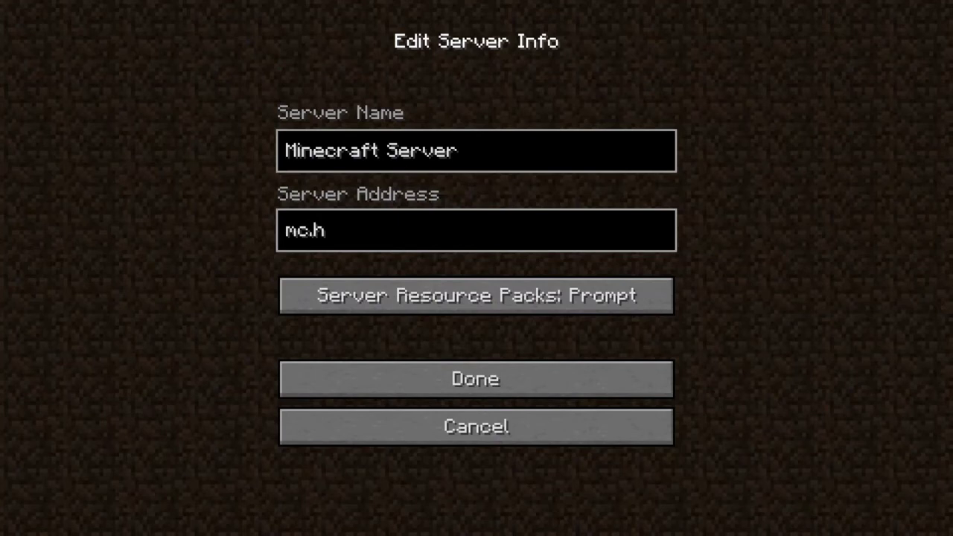
pyautogui.write('ypixel.net')
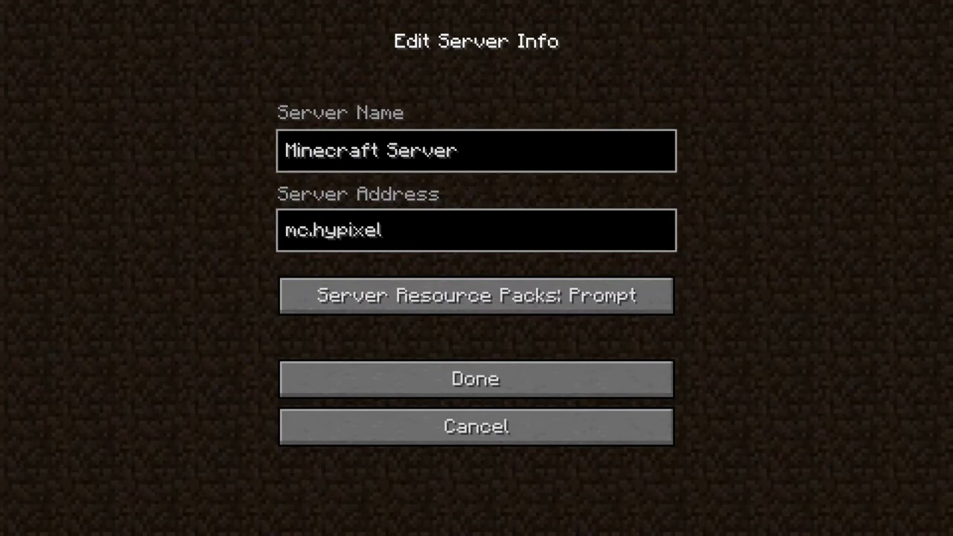
pyautogui.click(381, 368)
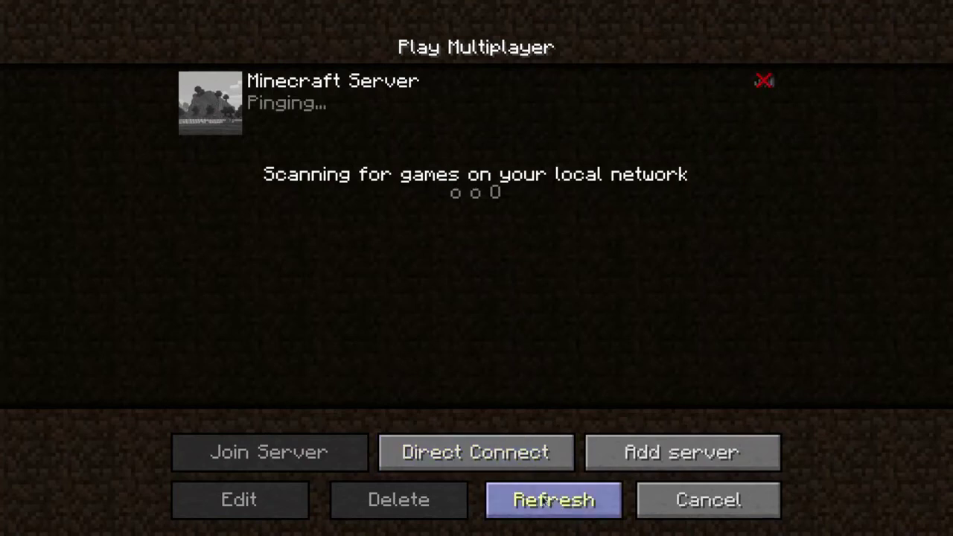
pyautogui.click(219, 110)
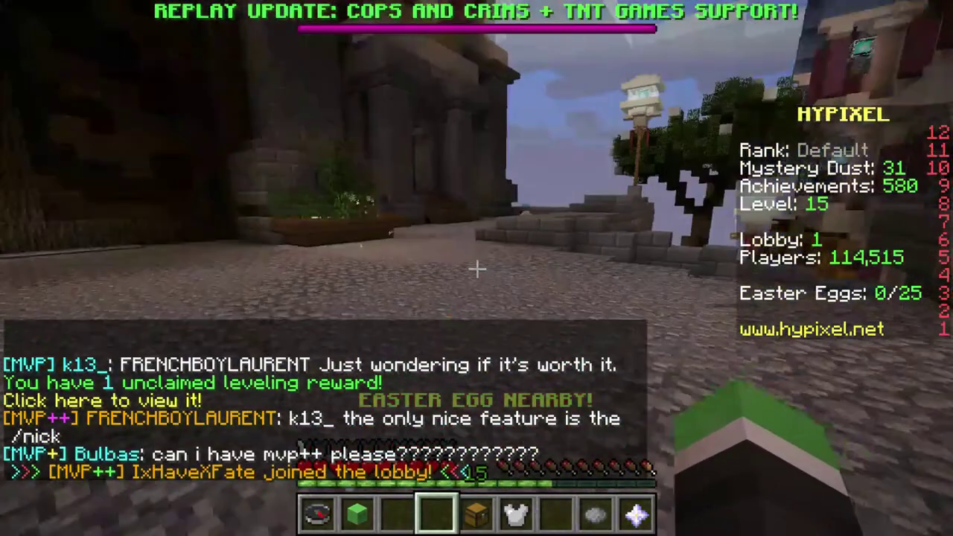
# - Check the Zoom key binding in the Miscellaneous section of the game's controls and return to the game
pyautogui.press('Escape')
pyautogui.click(380, 308)
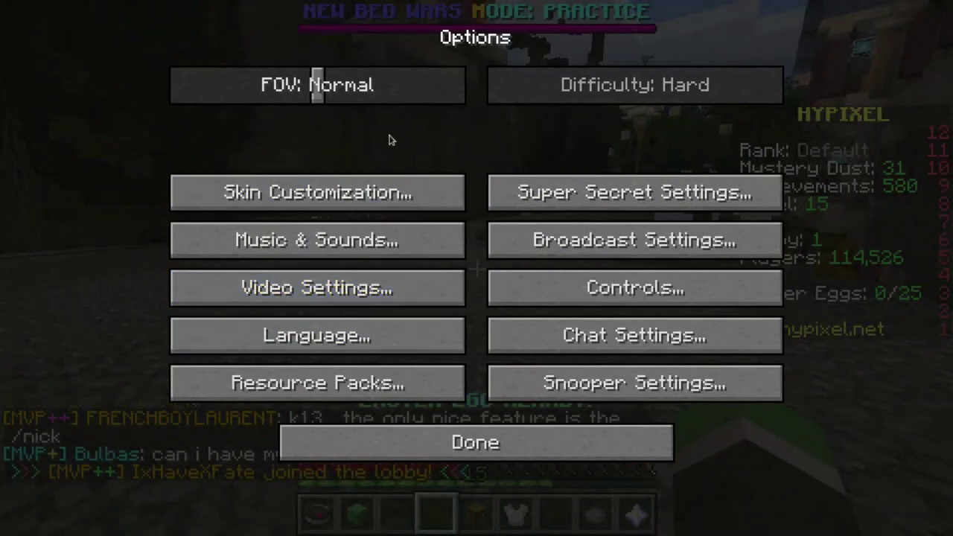
pyautogui.click(587, 298)
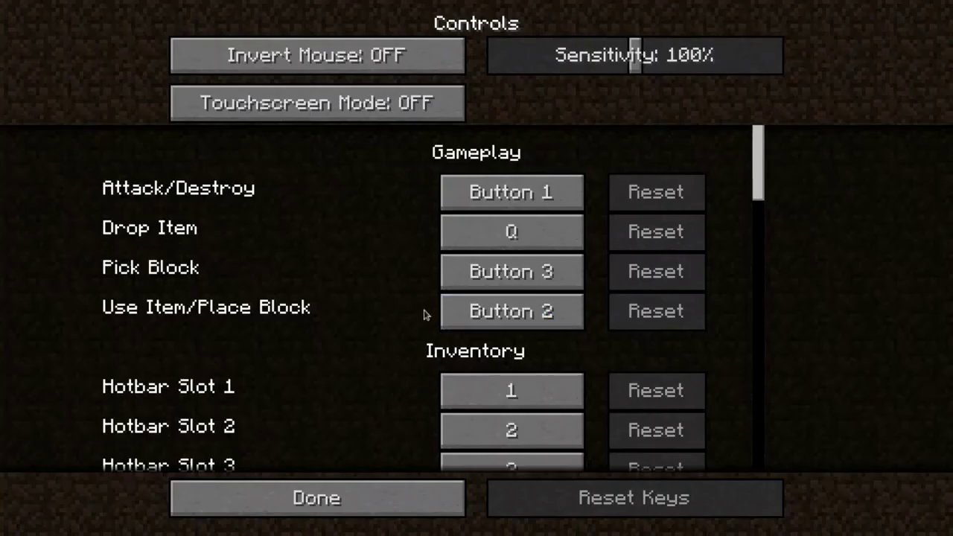
pyautogui.scroll(-20, 423, 315)
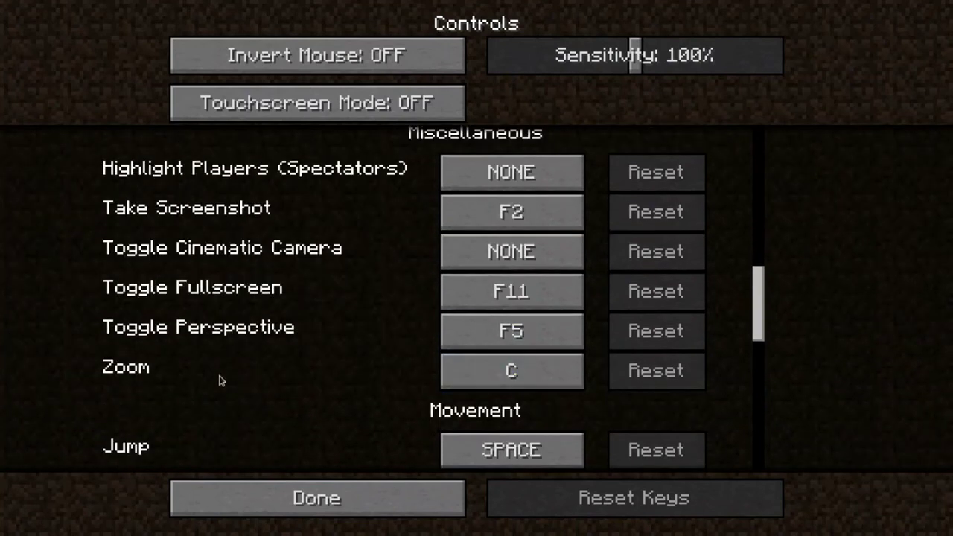
pyautogui.click(446, 376)
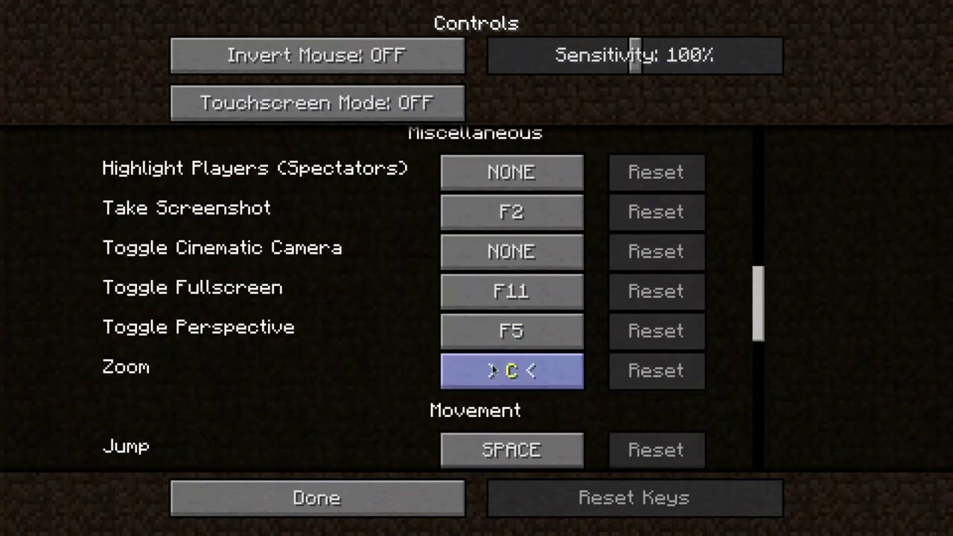
pyautogui.click(372, 504)
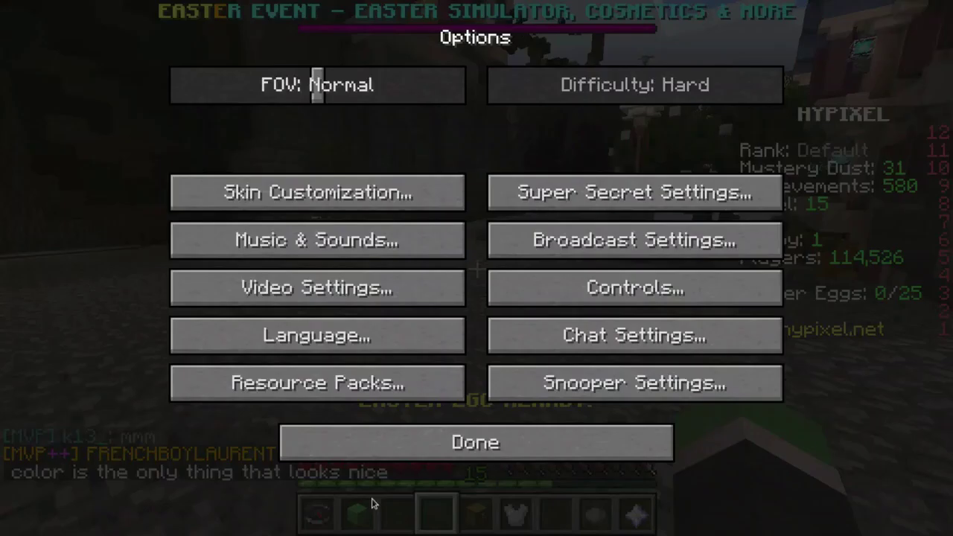
pyautogui.click(380, 432)
pyautogui.click(437, 179)
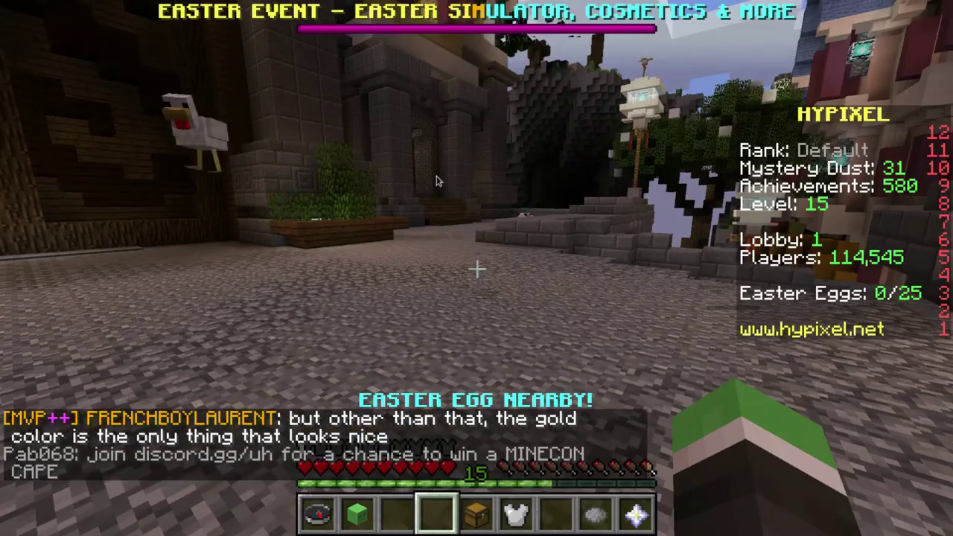